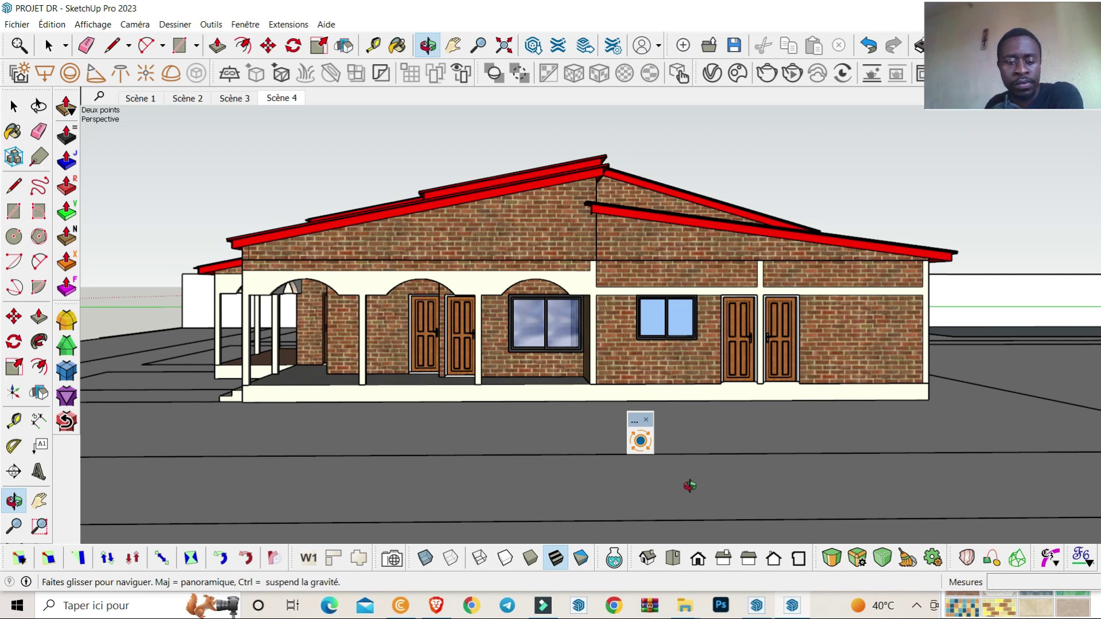
- Switch to the browser to view the Curic Teleport extension page and return to the house model in SketchUp
click(437, 603)
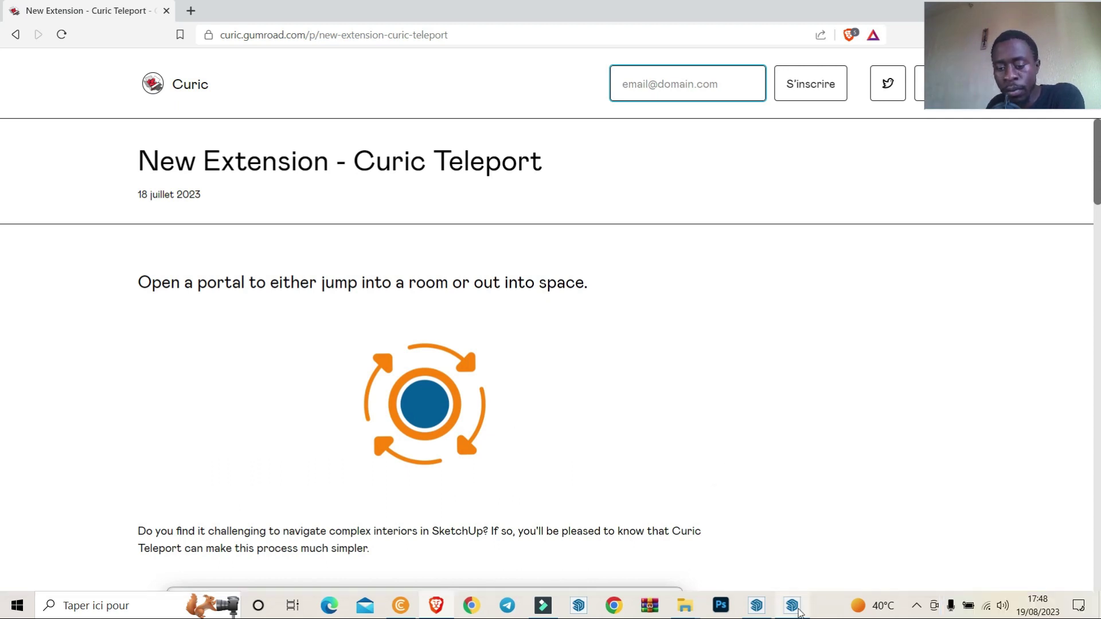
mouse_move(791, 606)
click(784, 539)
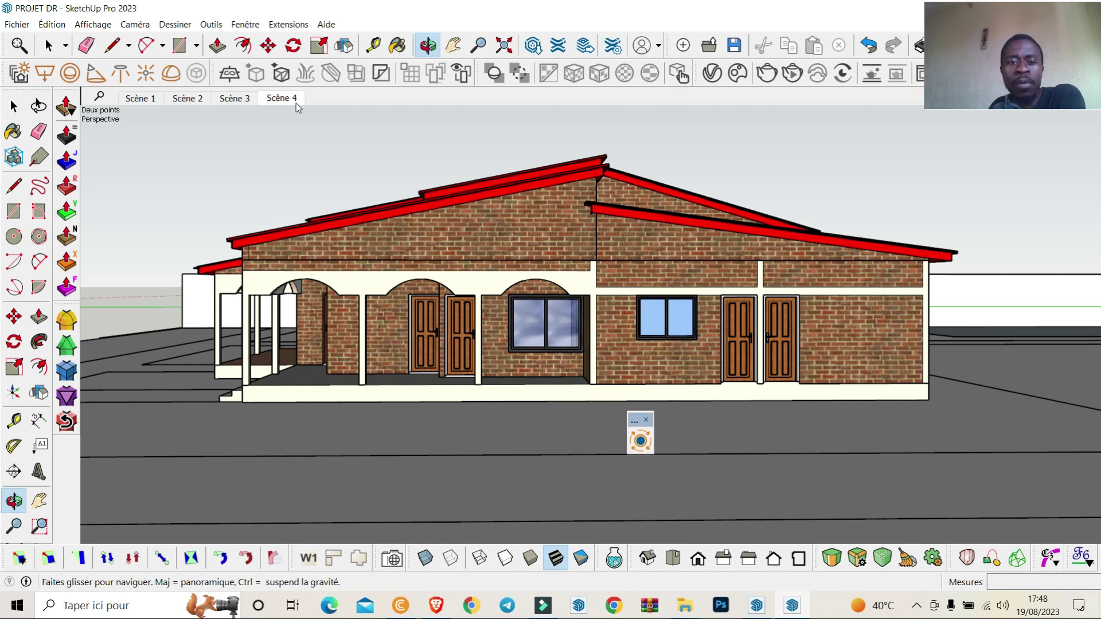
- Show the house exterior from the saved views Scène 1, Scène 2 and Scène 3 in turn
click(147, 100)
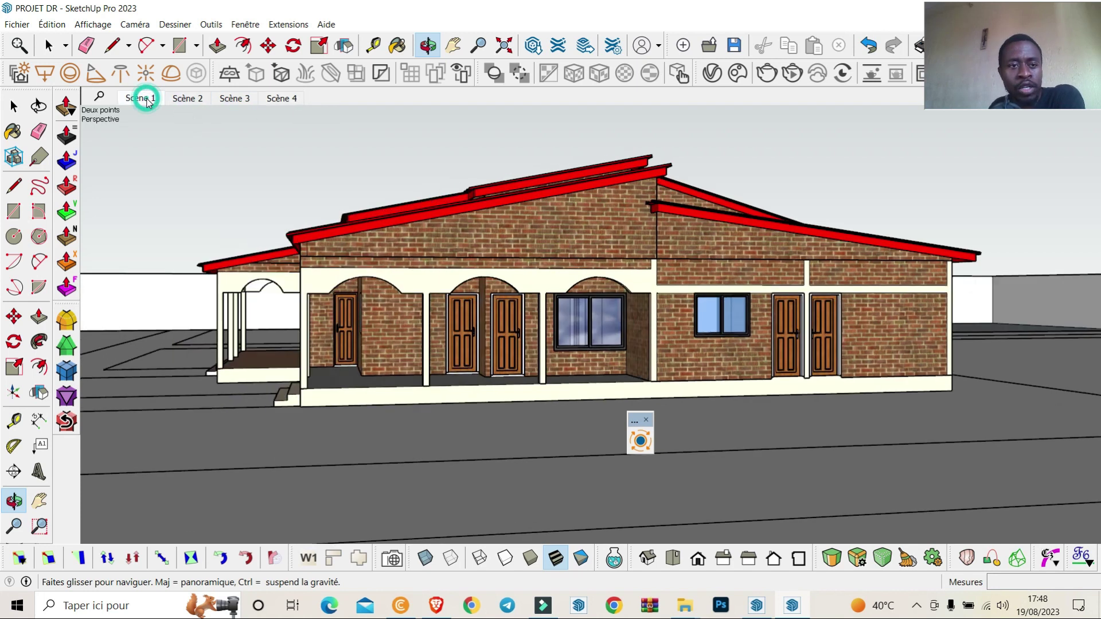
click(188, 101)
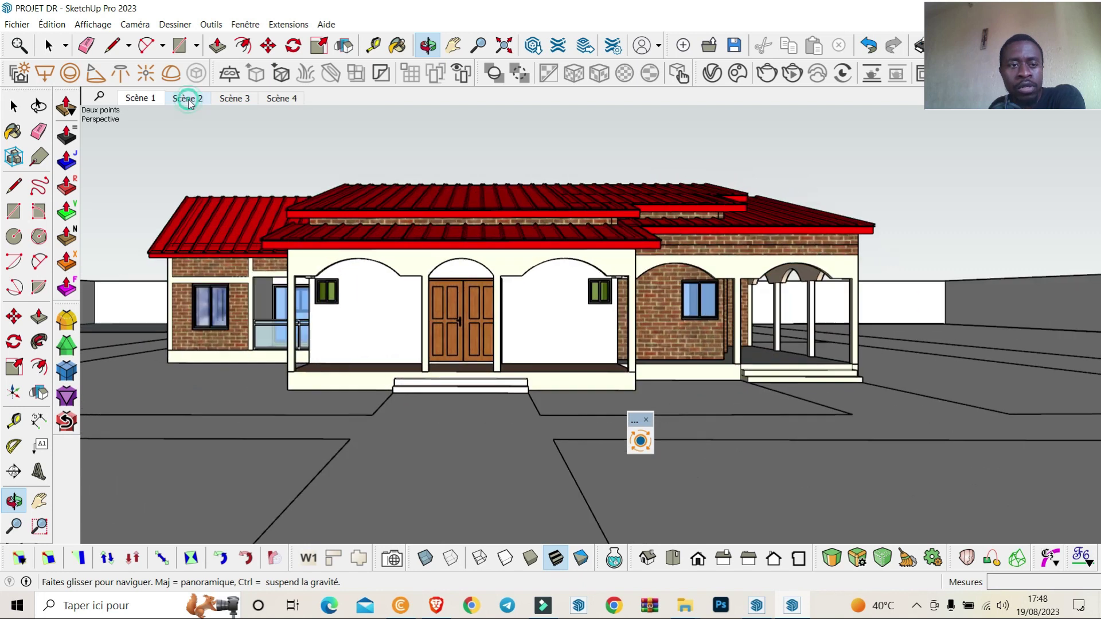
click(236, 100)
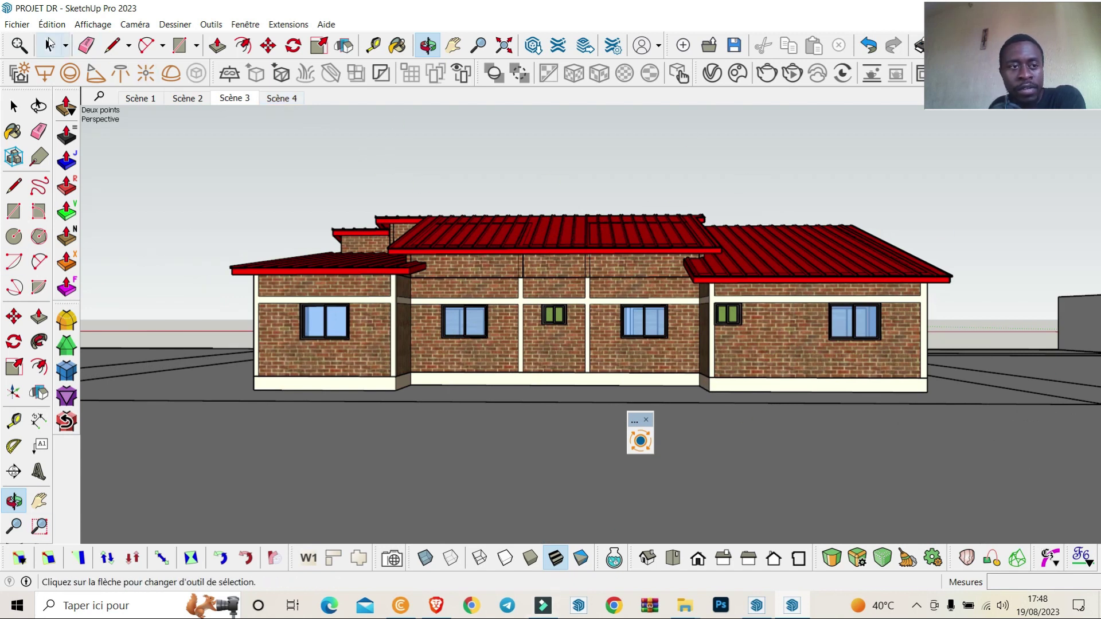
- Use Curic Teleport to jump through the brick wall below the far-right rear window into the room behind it
click(49, 44)
click(640, 441)
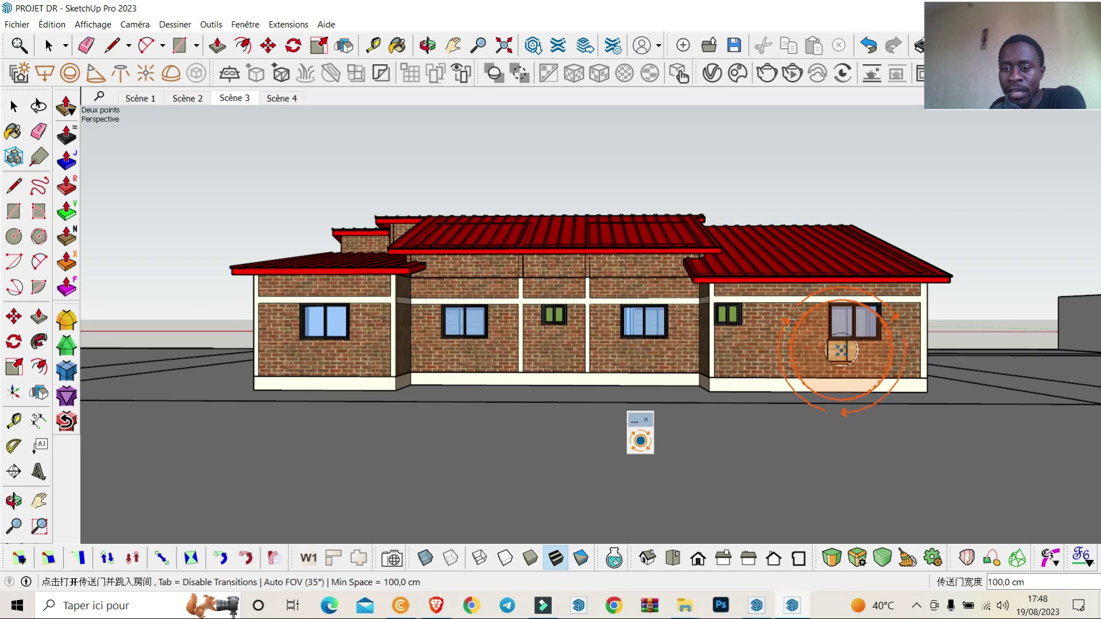
click(839, 348)
key(space)
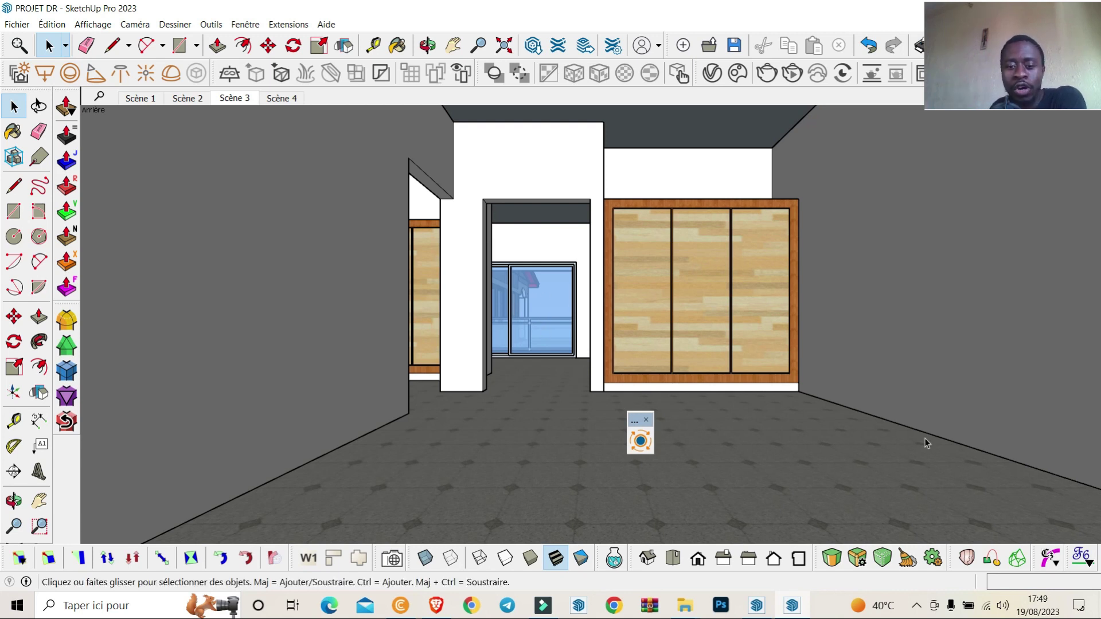
- Teleport through the blue glazed door onto the balcony and on through the glass railing to the outside
click(640, 440)
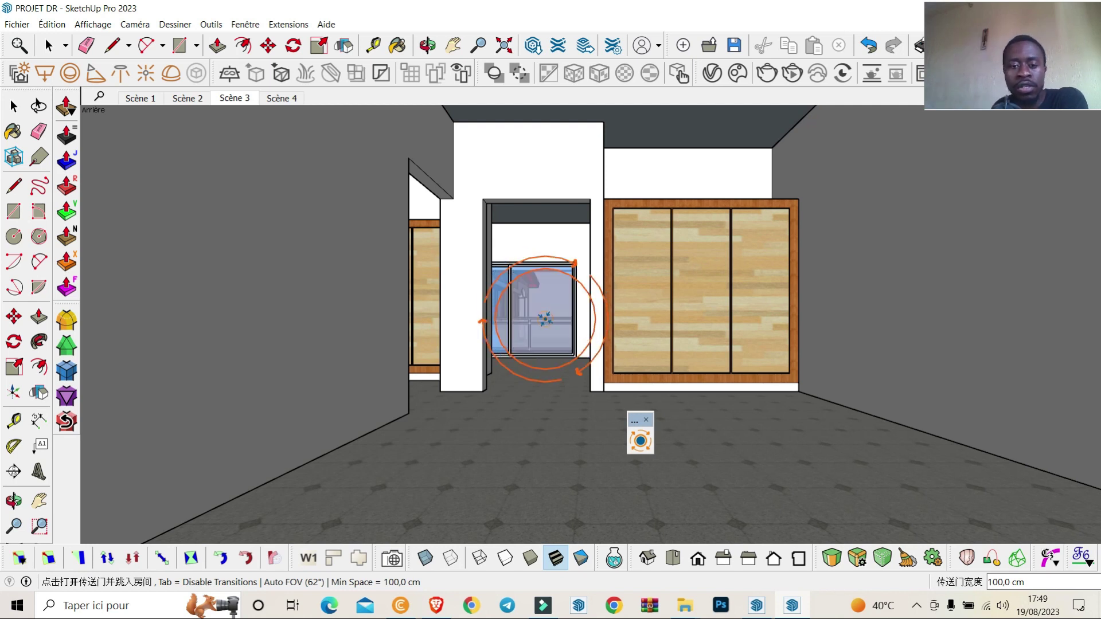
click(545, 319)
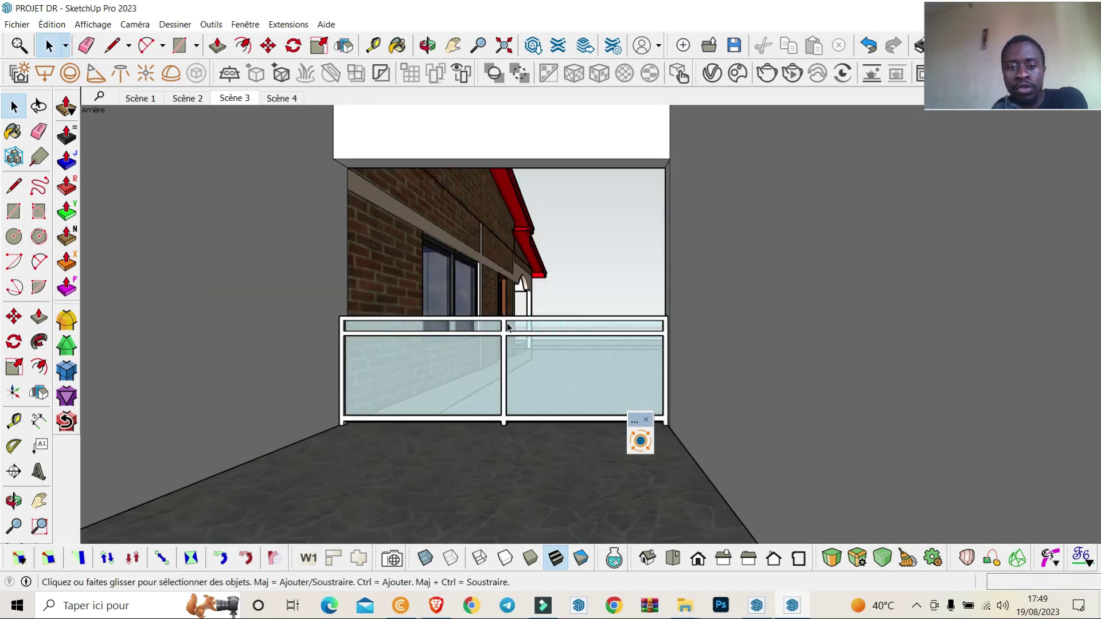
click(640, 440)
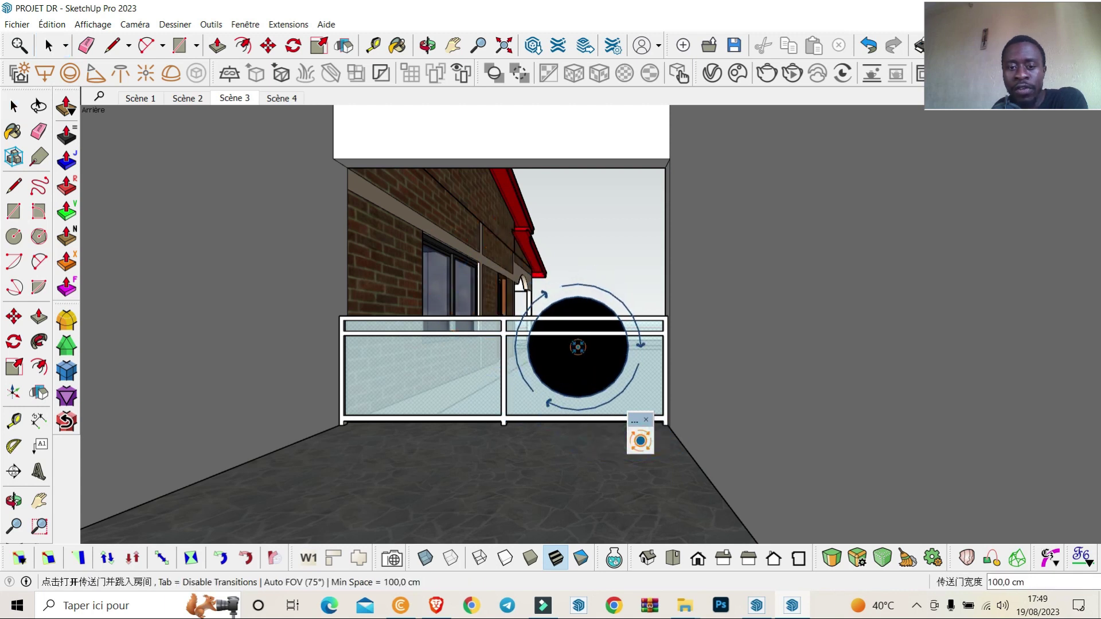
click(576, 345)
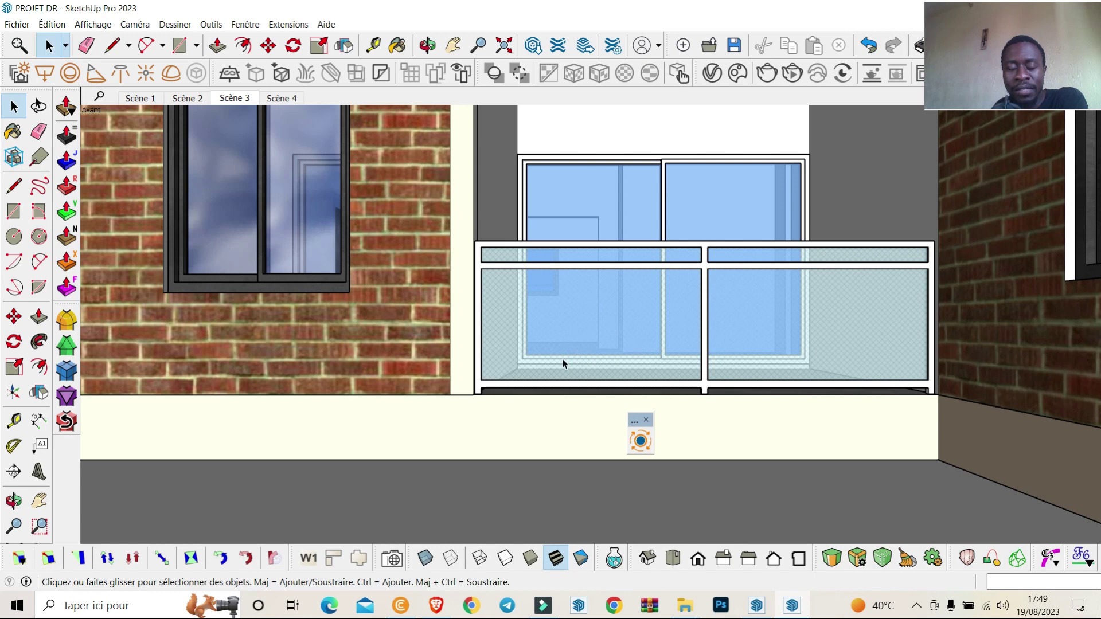
- Teleport from the front of the house through the wooden double entrance door into the main room
scroll(562, 360, down, 11)
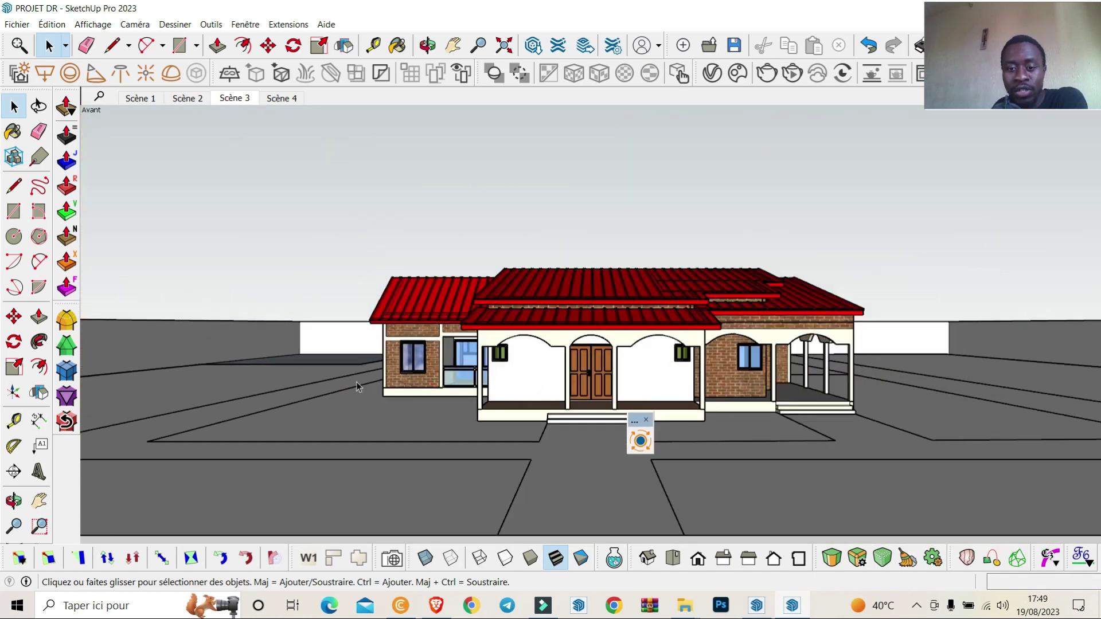
scroll(356, 382, down, 3)
scroll(547, 410, up, 5)
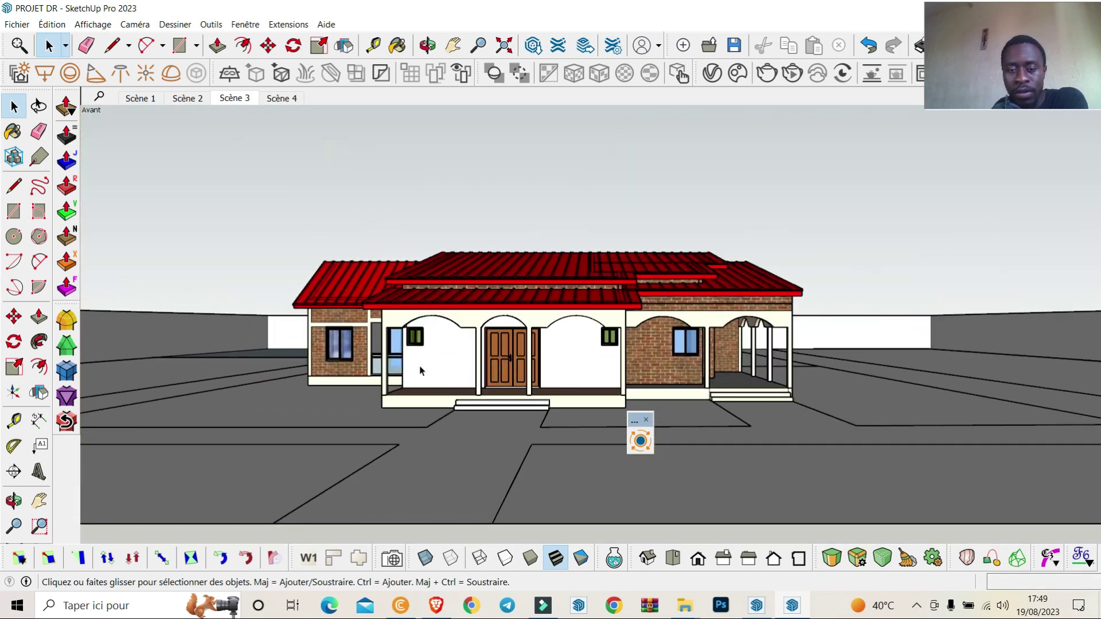
click(641, 441)
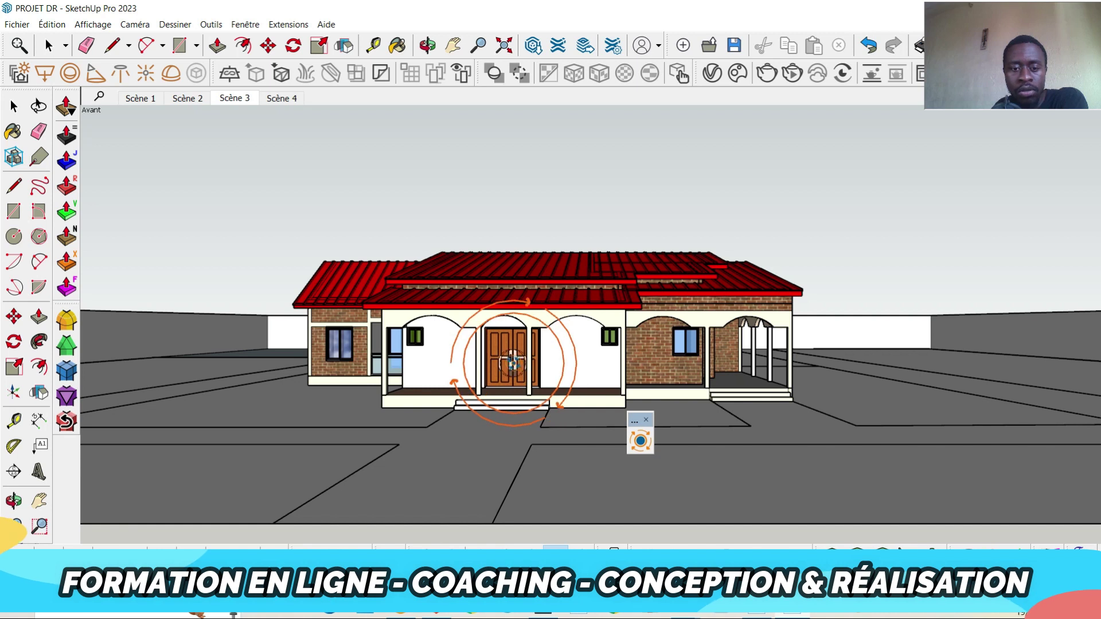
click(512, 362)
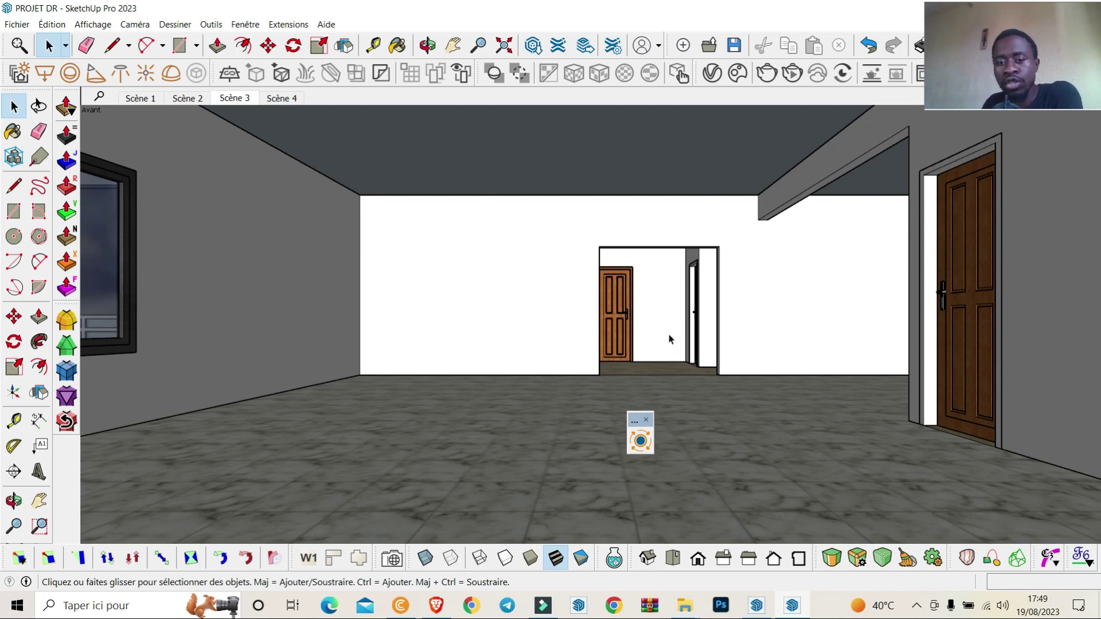
- Teleport through the white wall beyond the inner opening into the small room and out through its green window
click(639, 441)
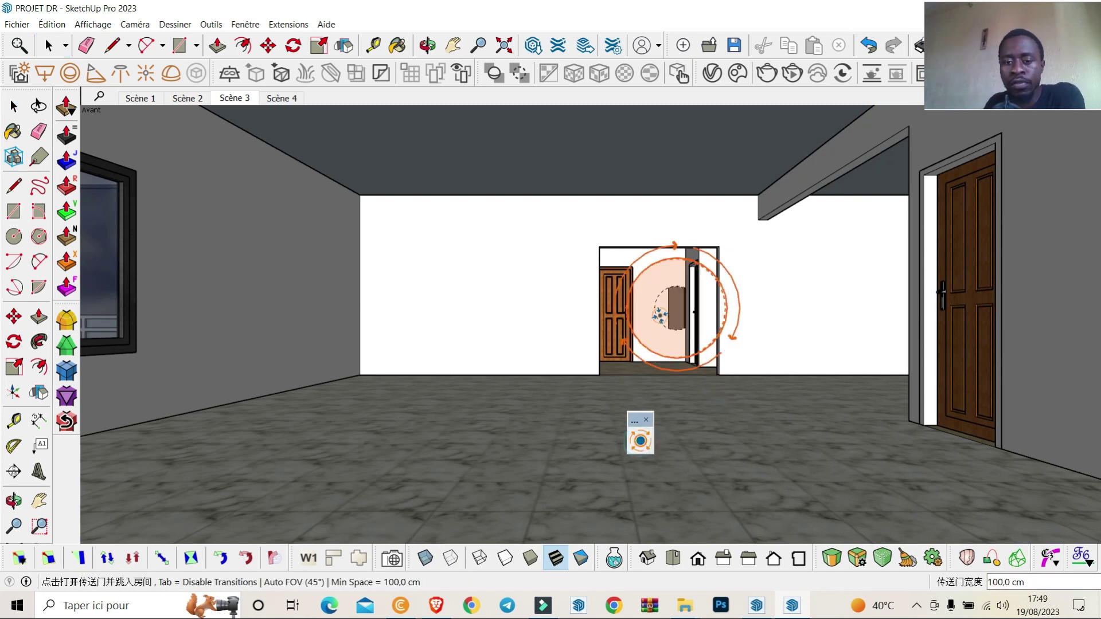
click(658, 316)
key(space)
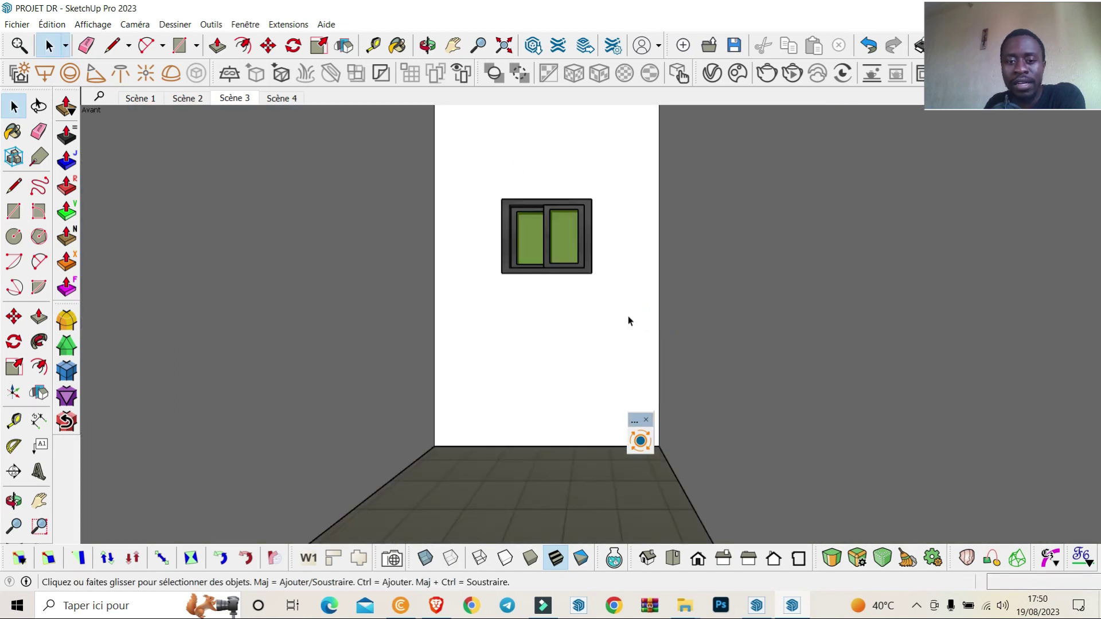
click(639, 440)
click(547, 237)
key(space)
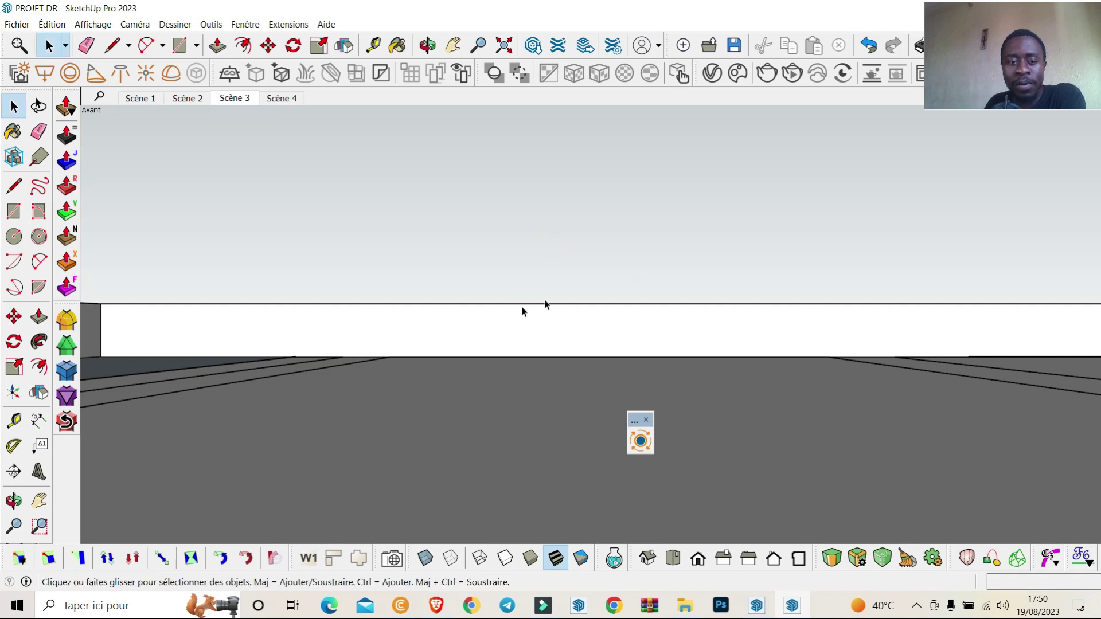
- Teleport from an angled exterior view of the house through the brick wall beside the veranda window into the room behind
click(427, 45)
drag(378, 301, 437, 324)
scroll(700, 223, down, 6)
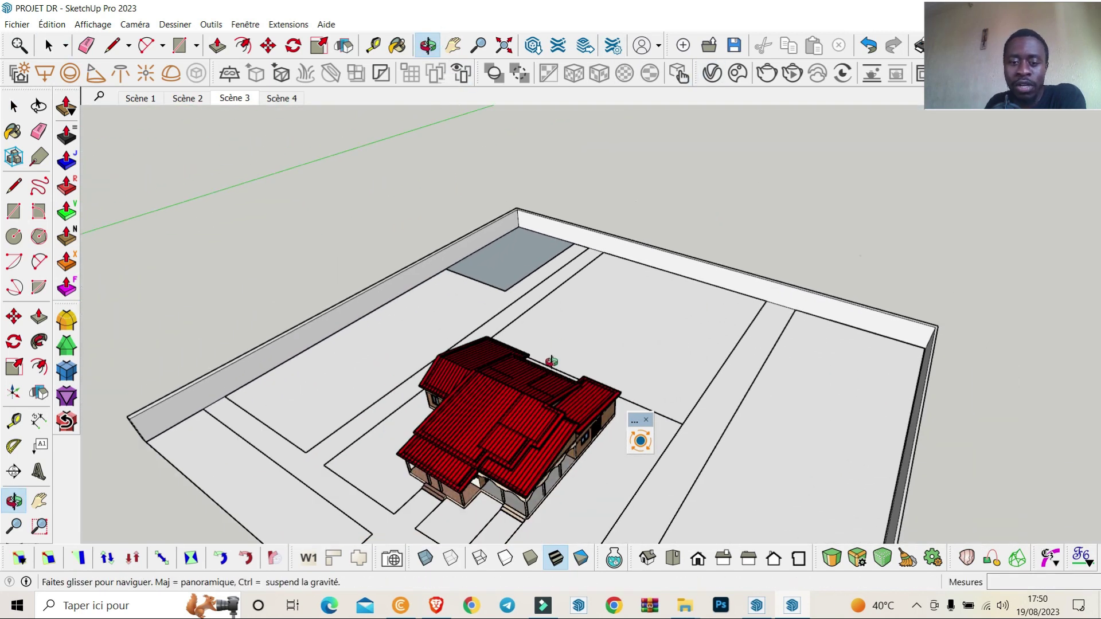
scroll(587, 280, down, 4)
drag(615, 349, 474, 258)
scroll(499, 360, up, 5)
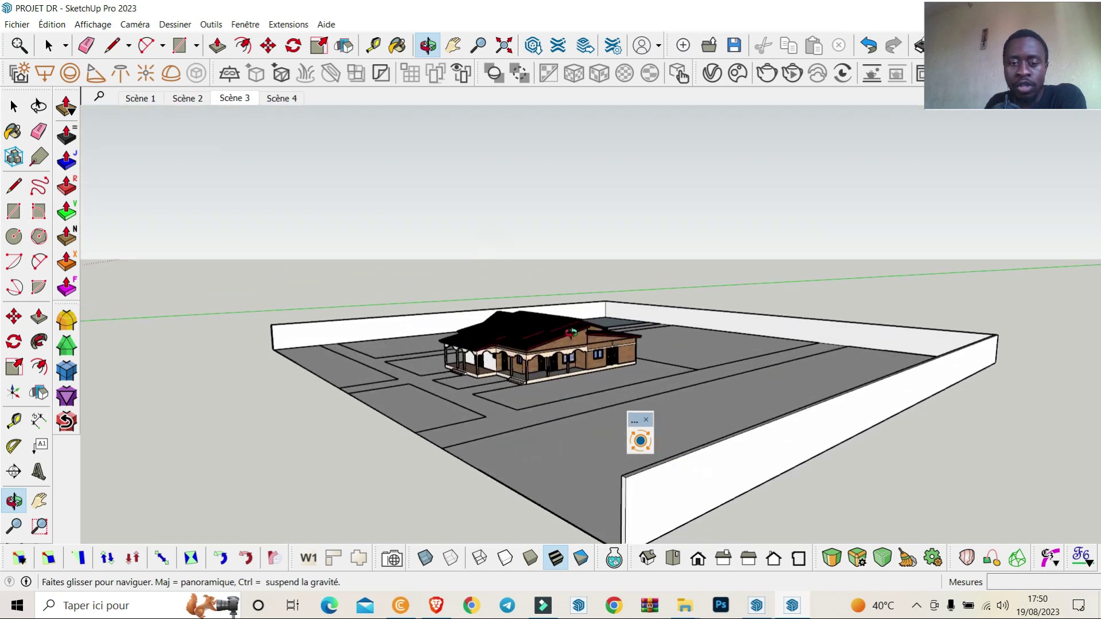
scroll(499, 360, up, 5)
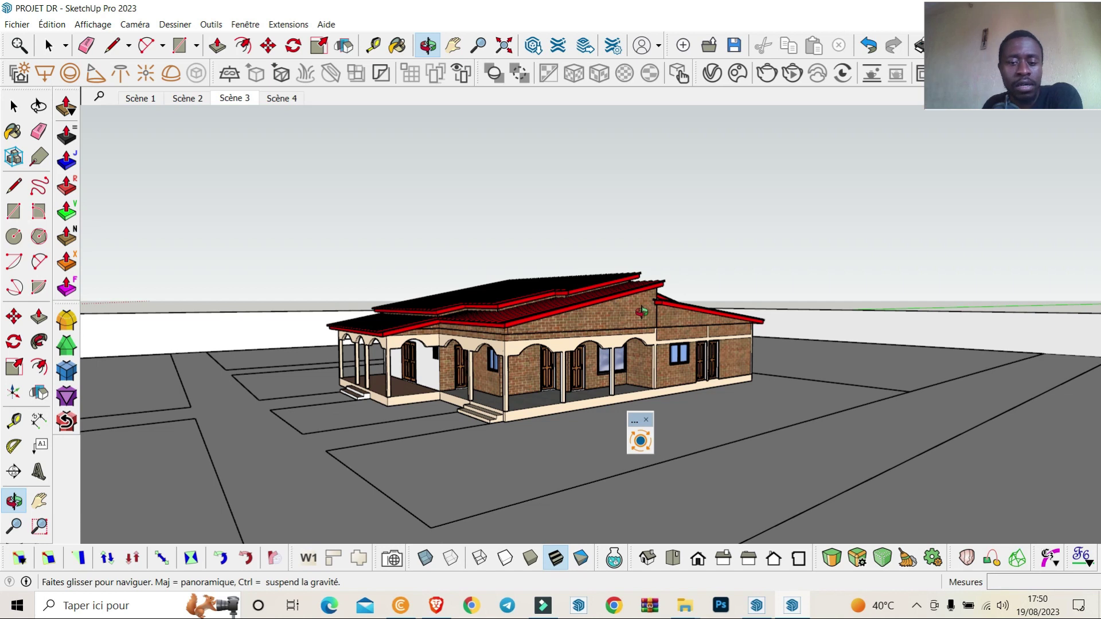
click(49, 45)
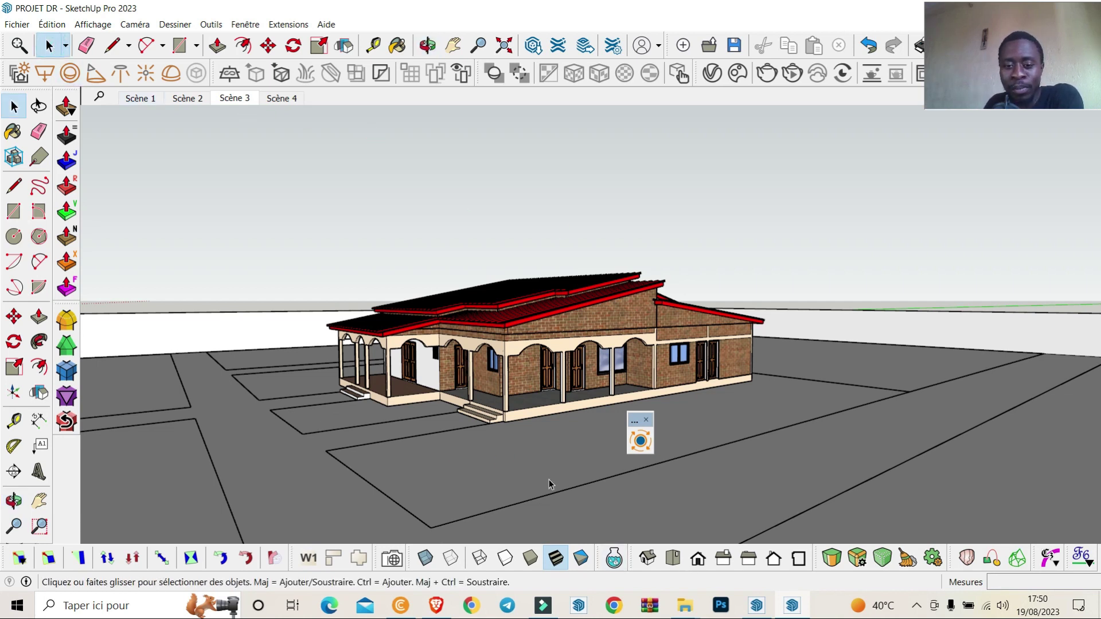
click(640, 440)
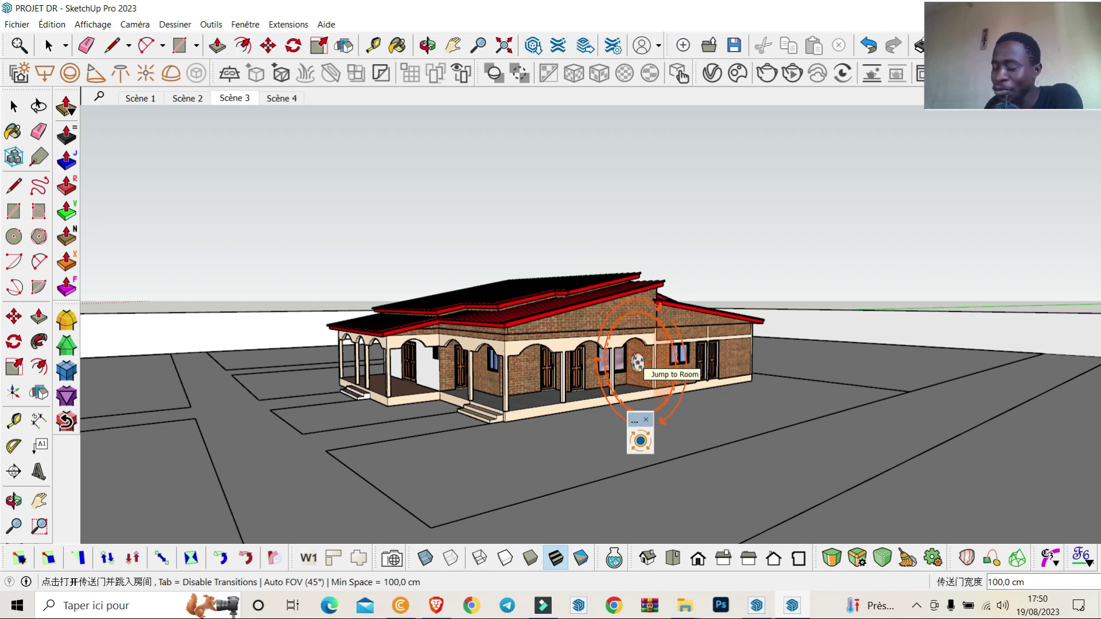
click(637, 363)
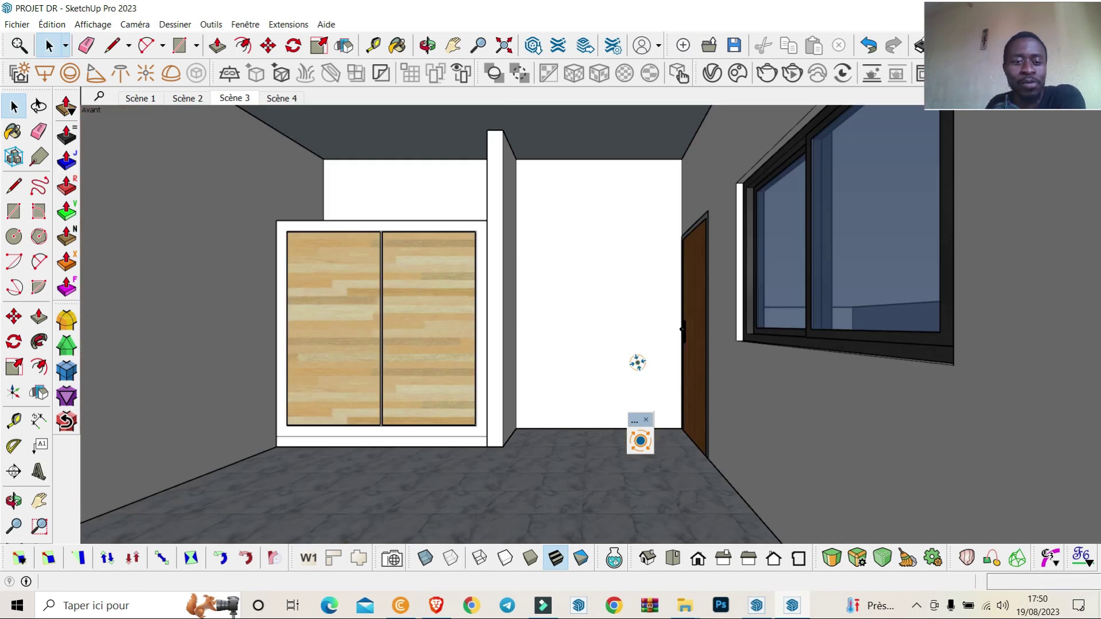